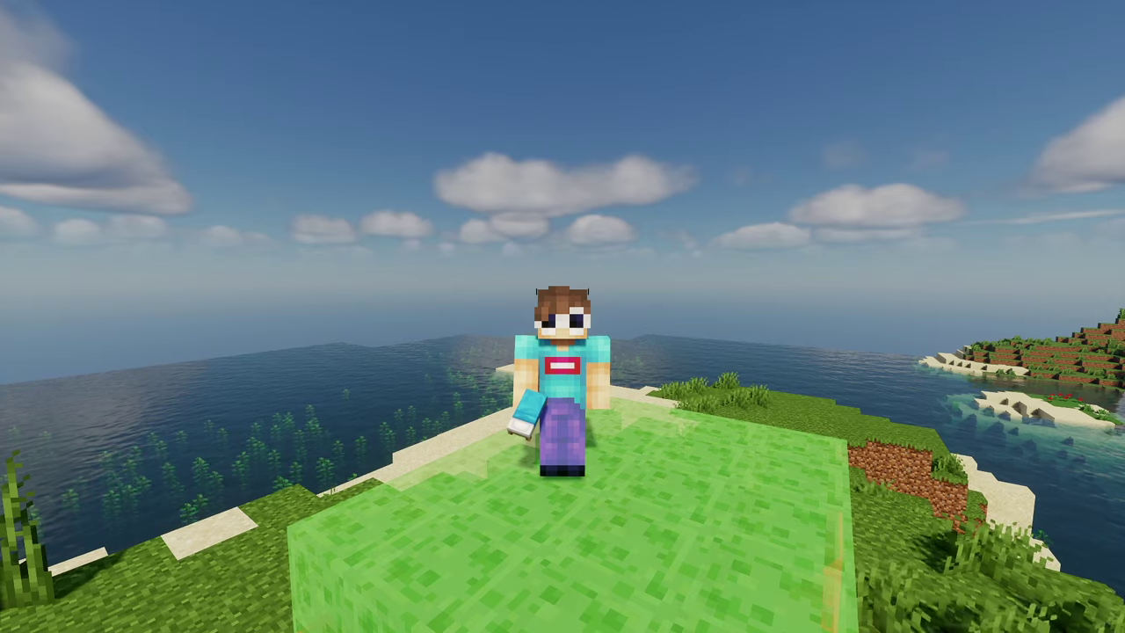
Step: Pause the game with Esc to bring up the Game Menu
key("Escape")
Step: Save and quit to the title screen, quit Minecraft, and open a new Chrome window
left_click(591, 434)
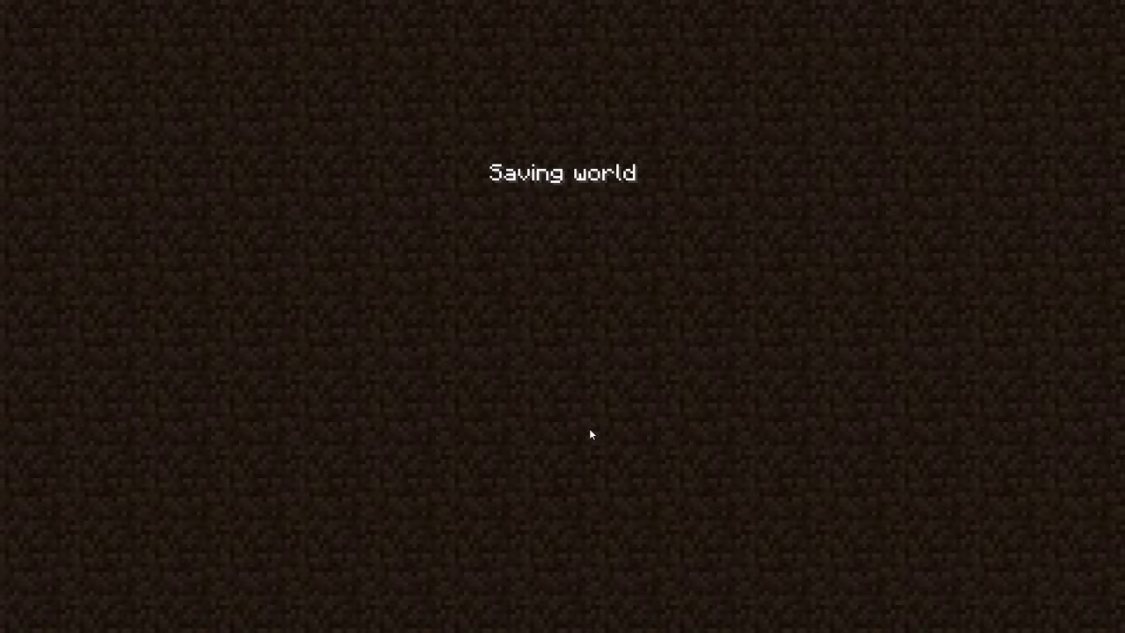
left_click(654, 494)
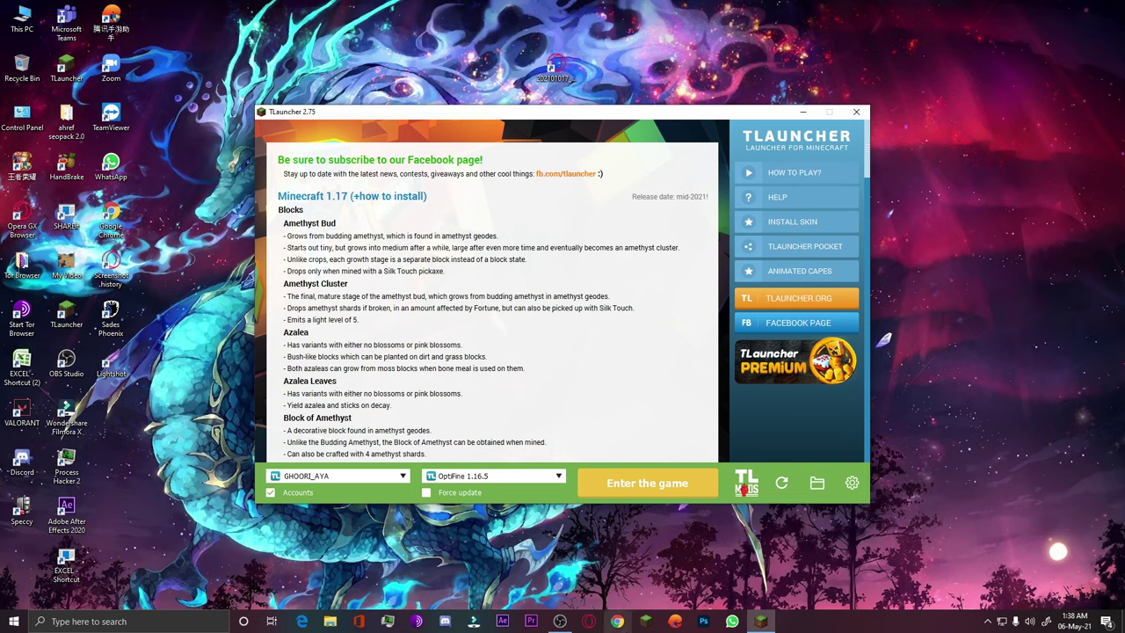
left_click(618, 621)
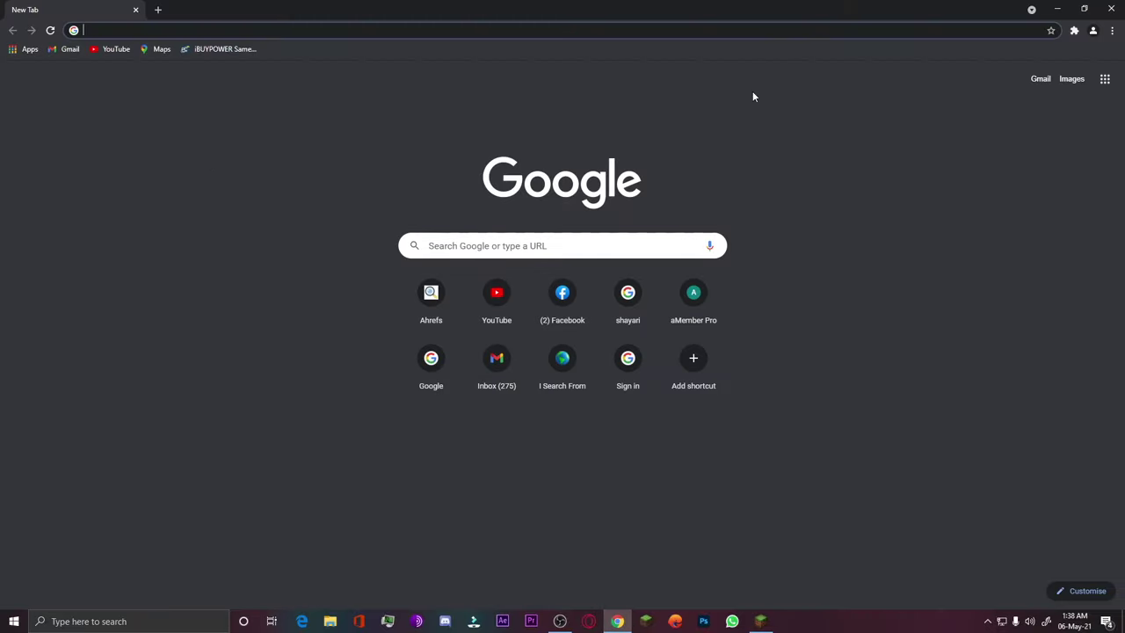
Step: Search Google for 'minecraft skins' using the address bar suggestion
type("MINEX")
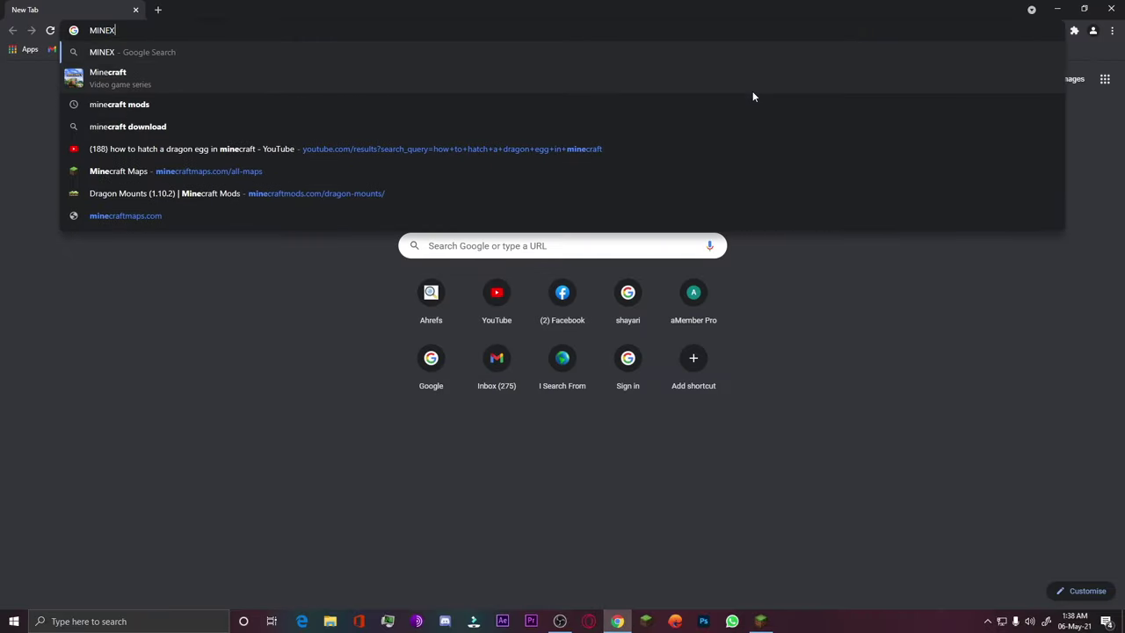
key("BackSpace")
left_click(487, 101)
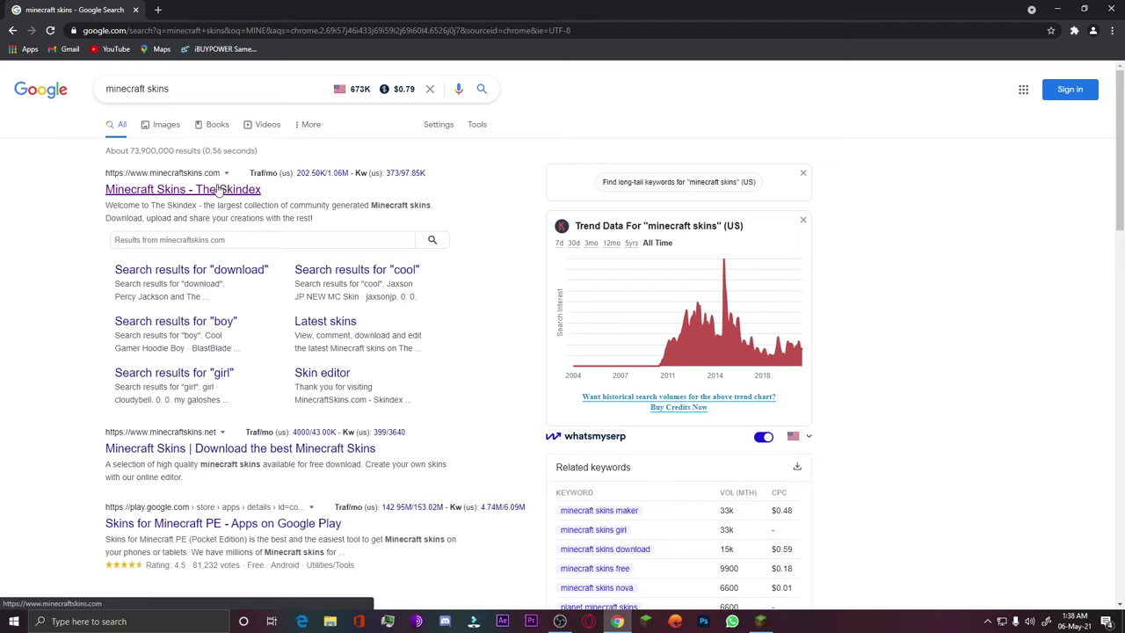
Step: Open The Skindex and go to page 2 of Top skins, down to Red Adidas boy
left_click(219, 191)
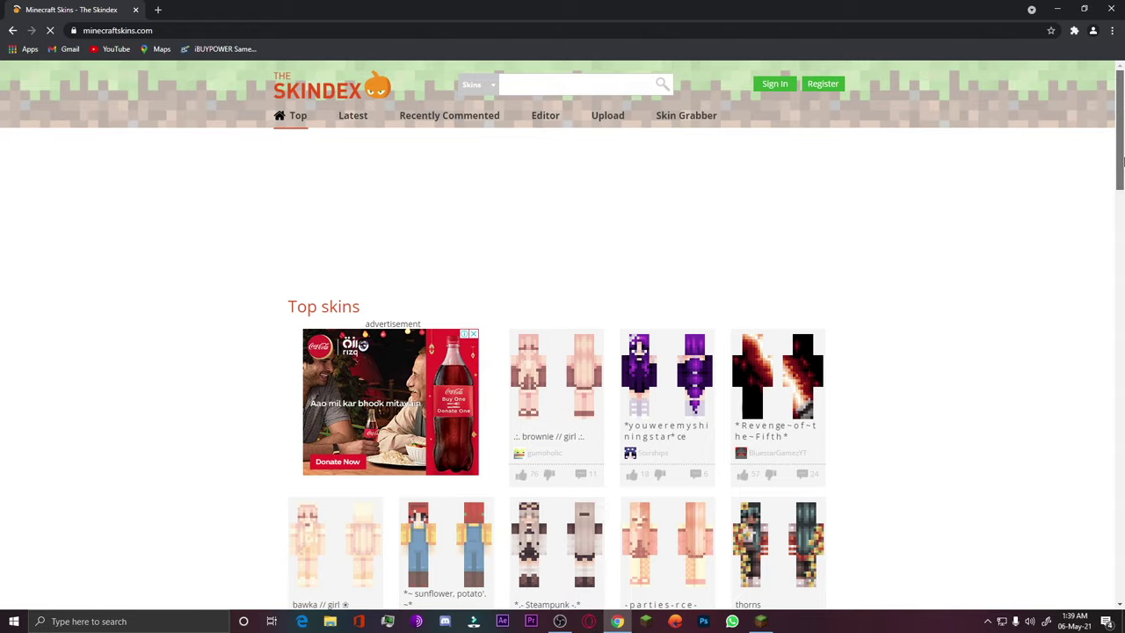
scroll(1124, 203, "down", 2)
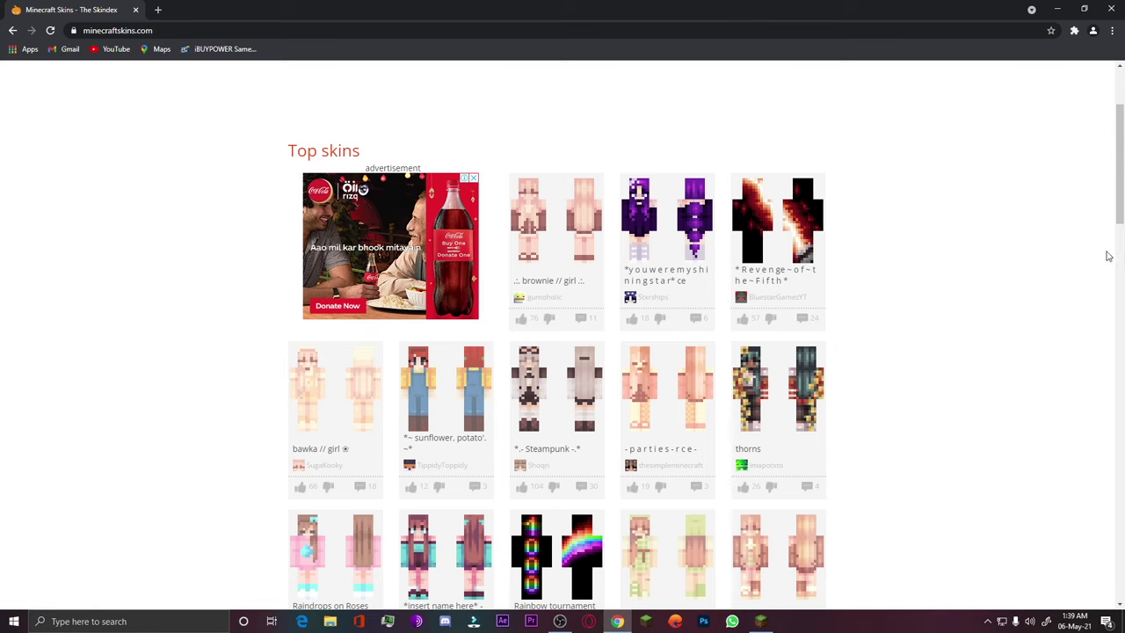
scroll(1120, 241, "down", 3)
left_click_drag(1121, 242, 1115, 362)
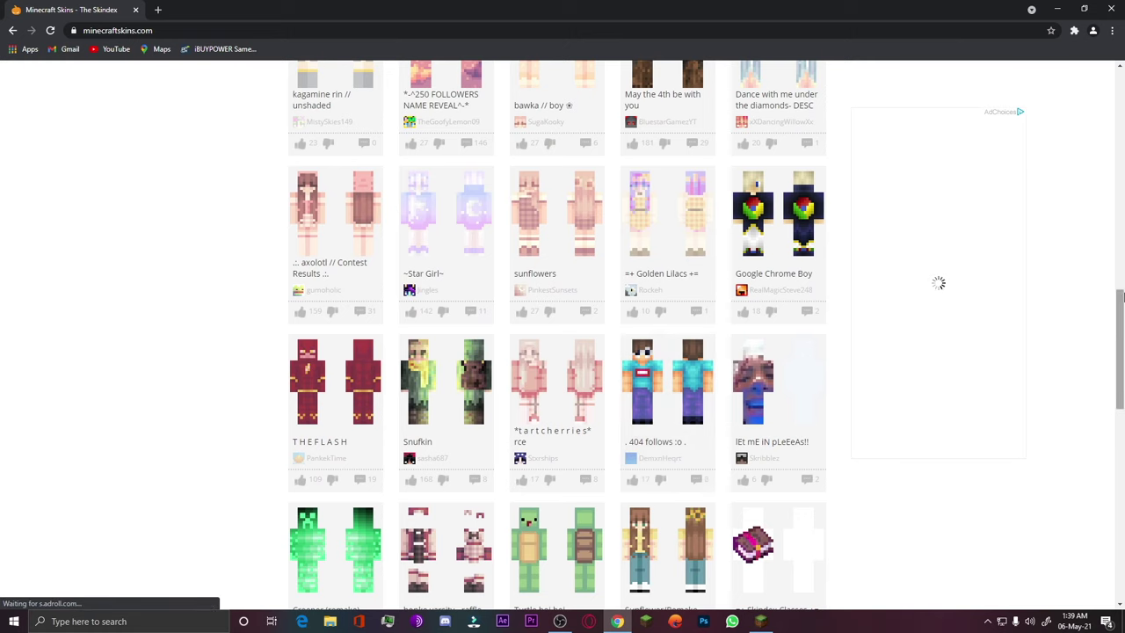
left_click_drag(1121, 303, 1121, 550)
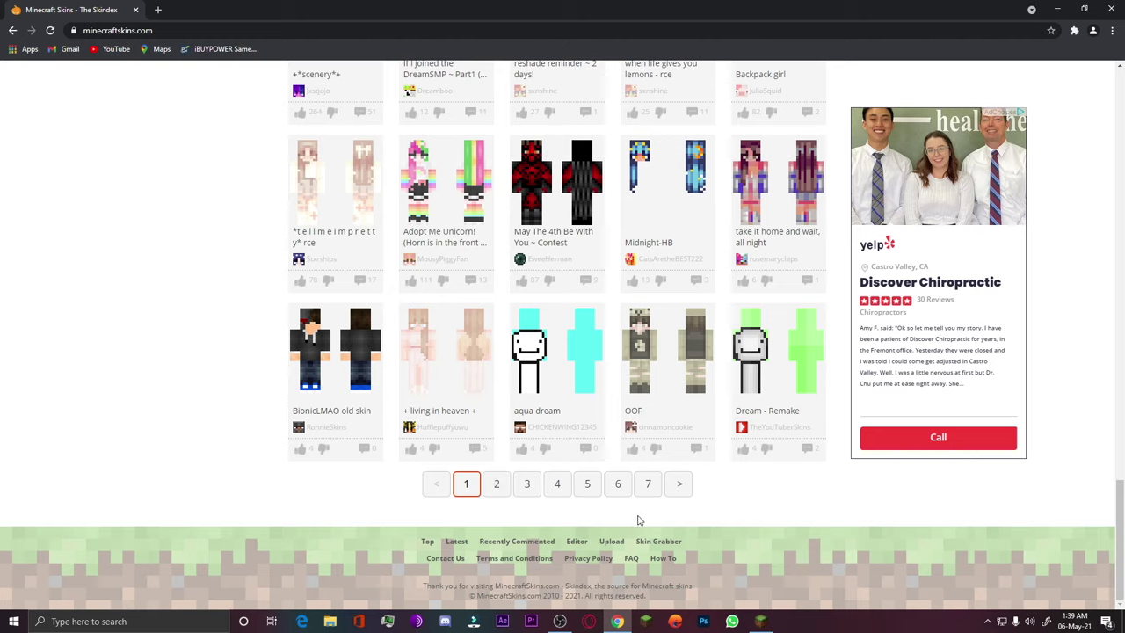
left_click(497, 485)
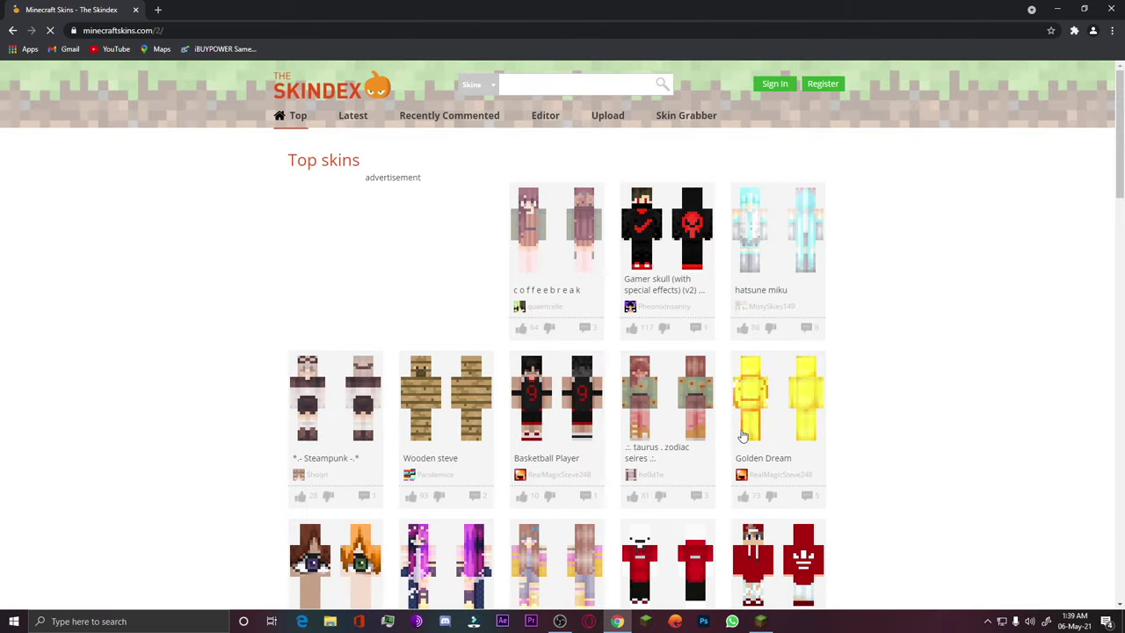
left_click_drag(1123, 214, 1121, 391)
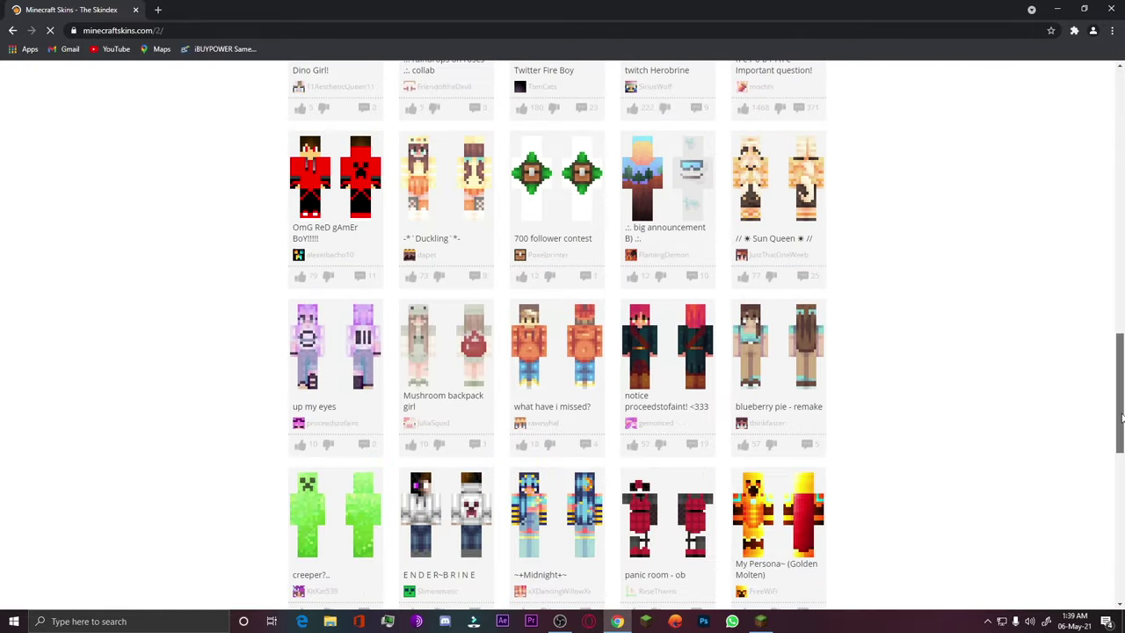
scroll(765, 167, "up", 7)
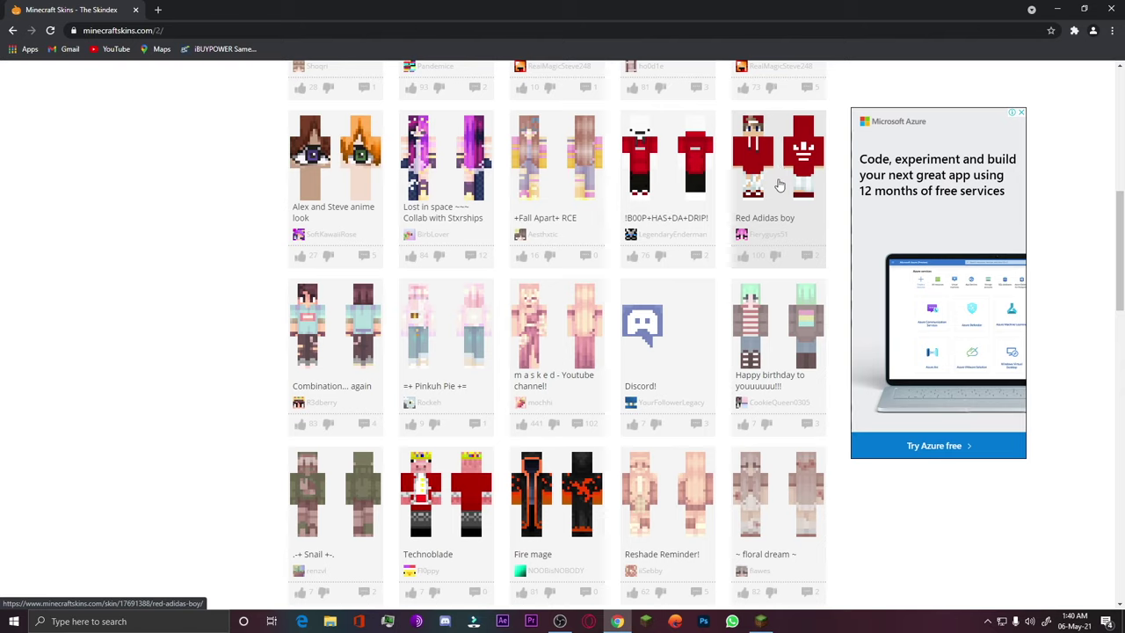
Step: Open the Red Adidas boy skin page and download its PNG skin file
left_click(788, 169)
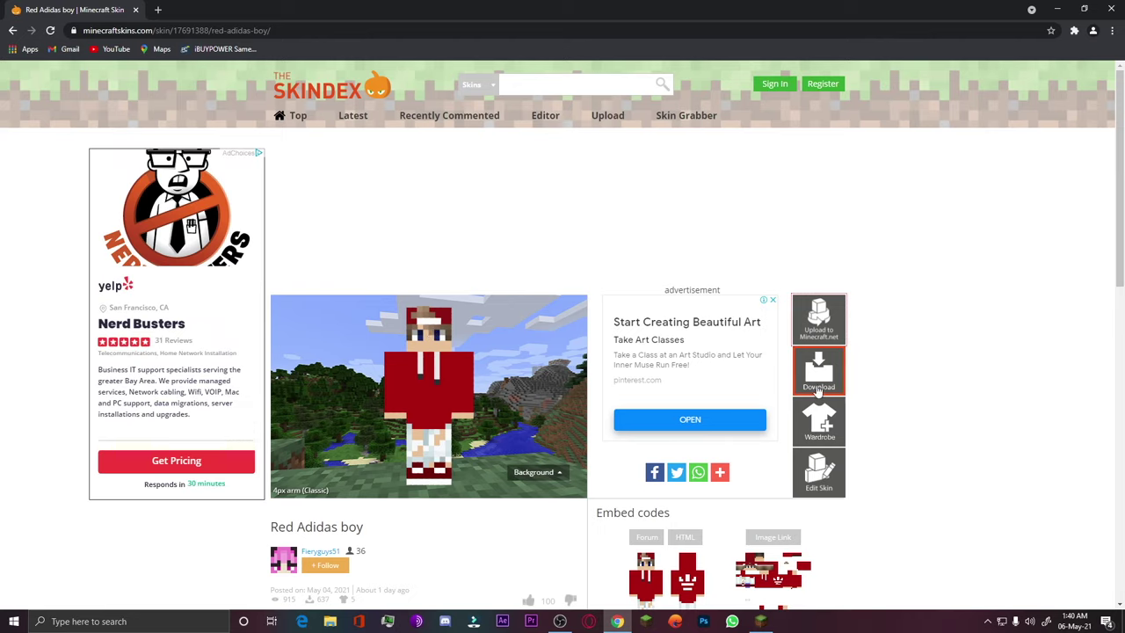
left_click(819, 375)
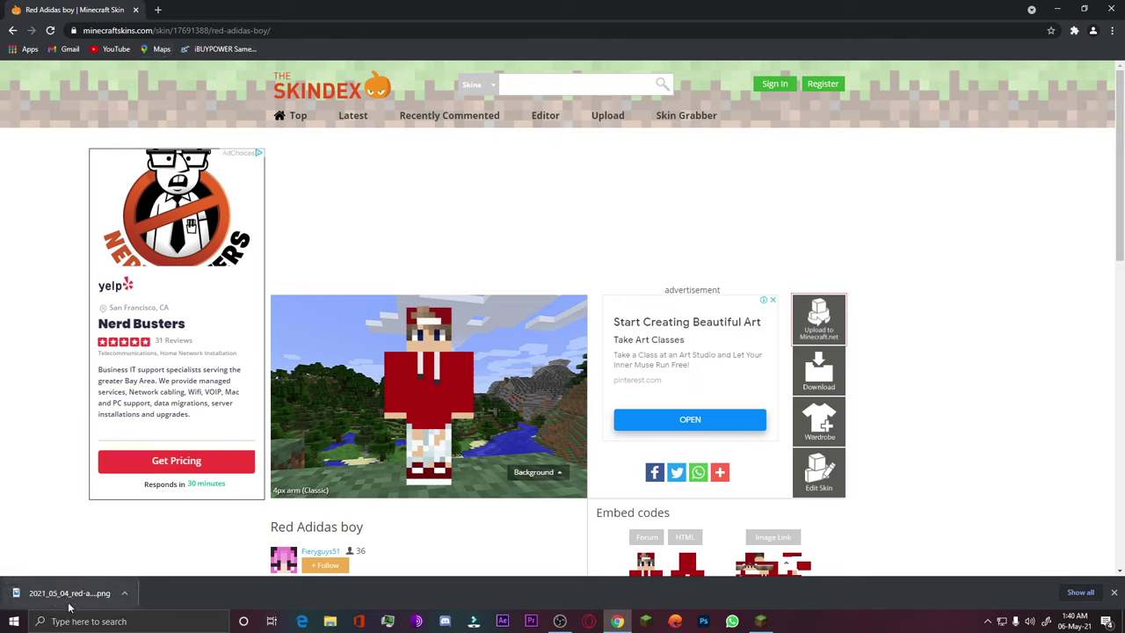
Step: Close Chrome, review the account in TLauncher's Configure accounts page, and return to news
left_click(1113, 9)
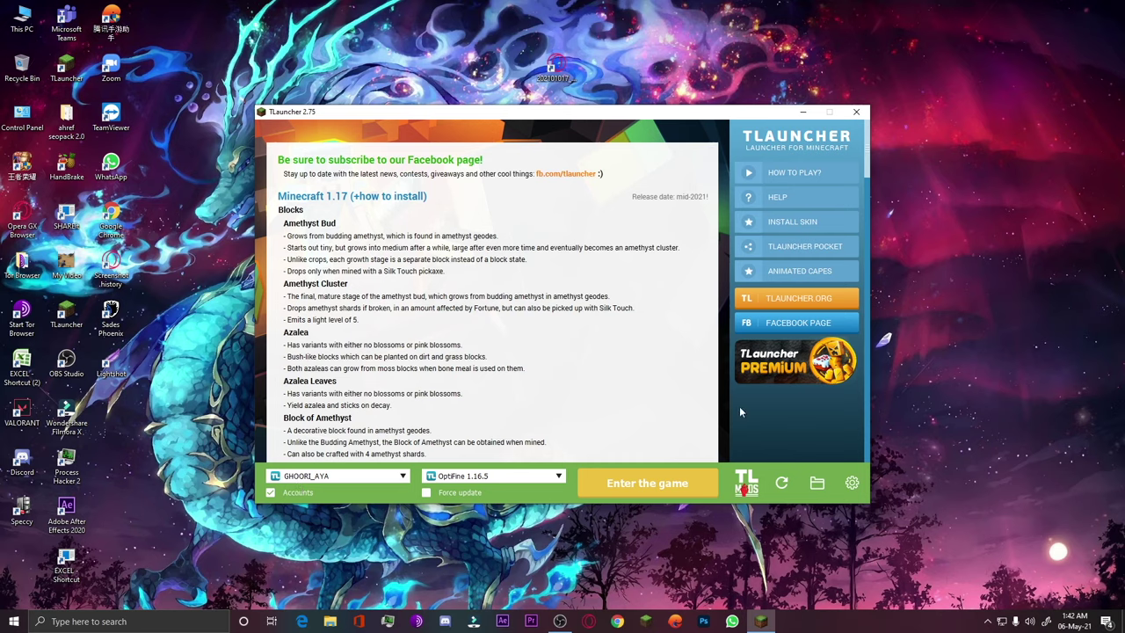
left_click(351, 479)
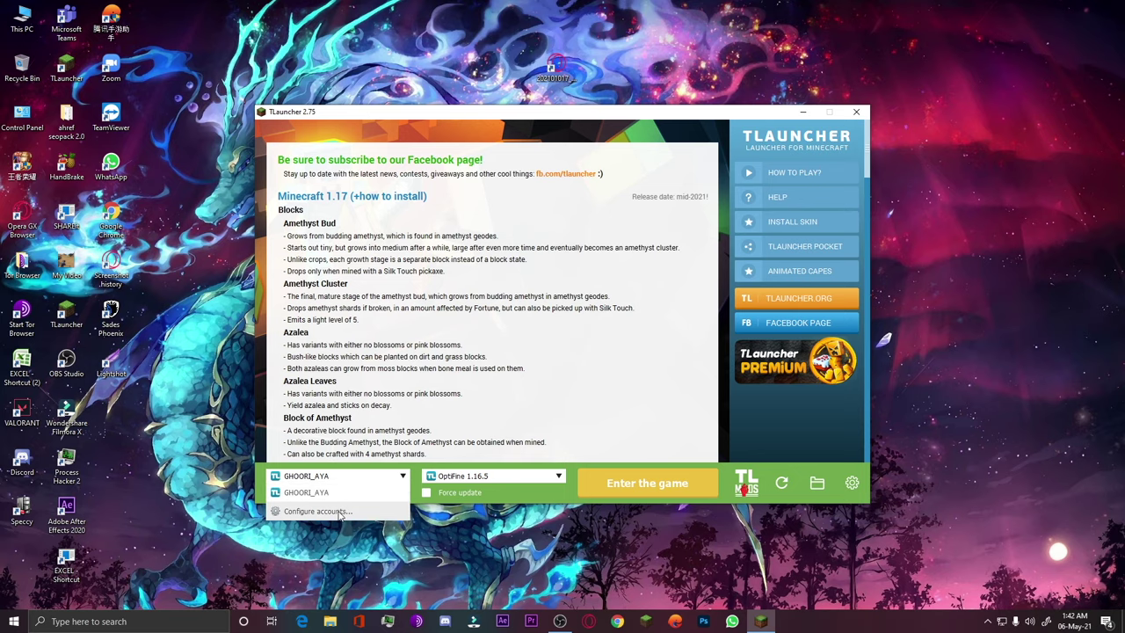
left_click(316, 511)
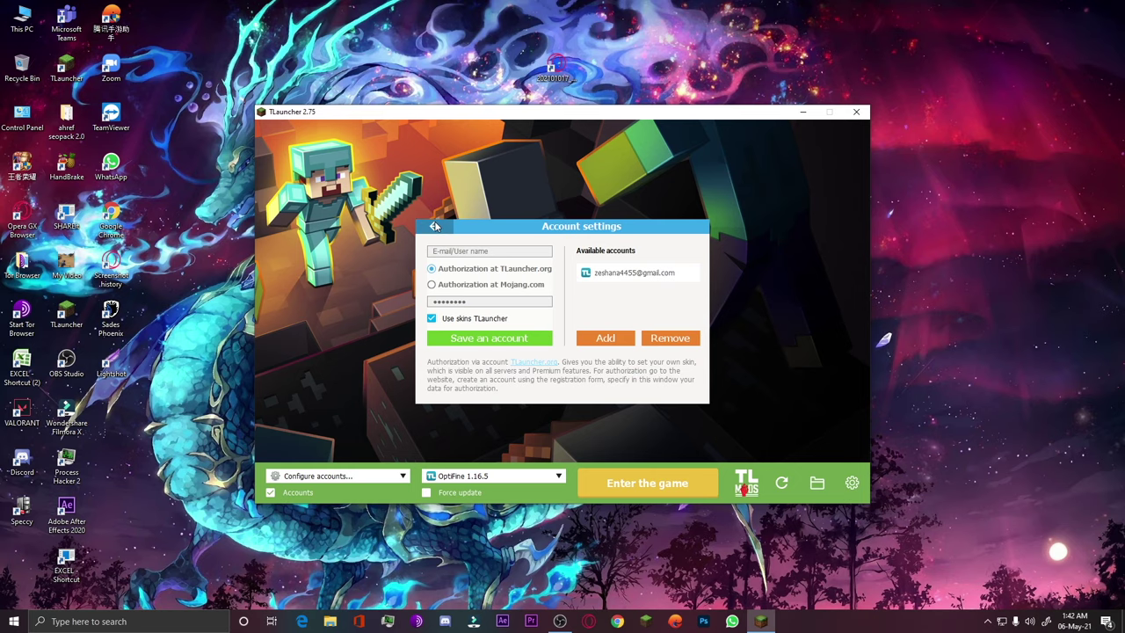
left_click(436, 226)
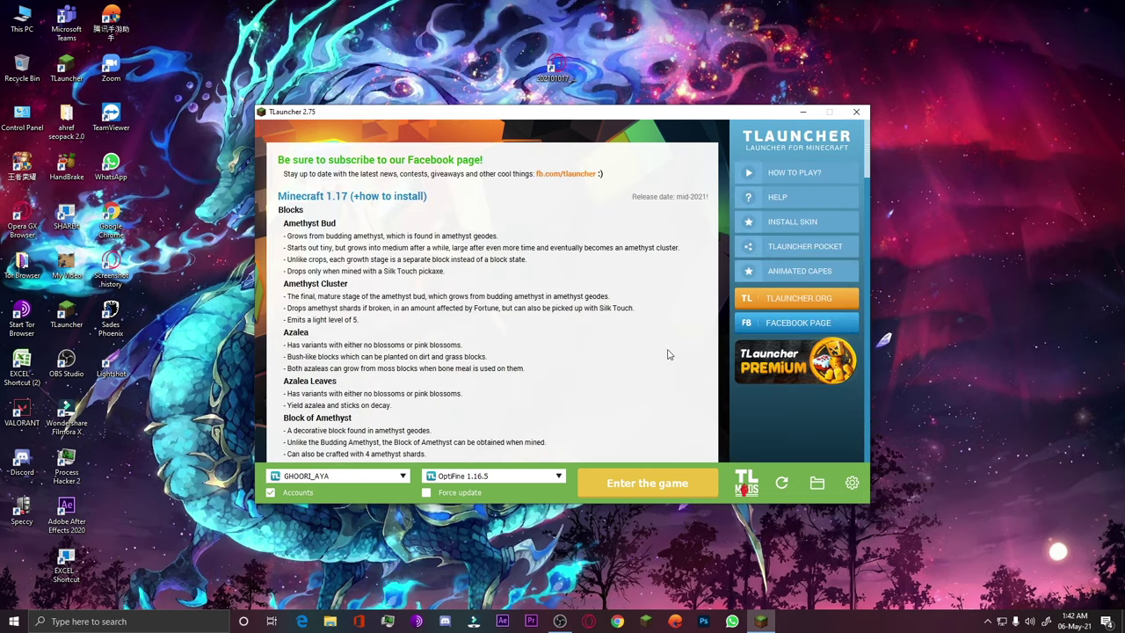
Step: Follow INSTALL SKIN to tlauncher.org and open the account's User area with its current skin
left_click(794, 221)
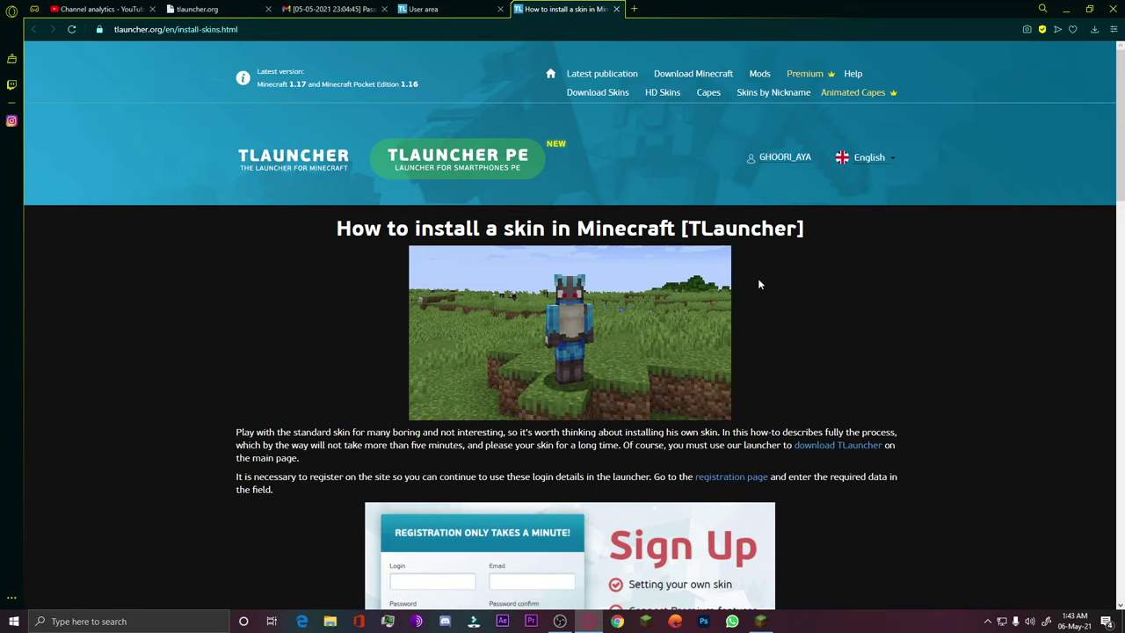
left_click(777, 163)
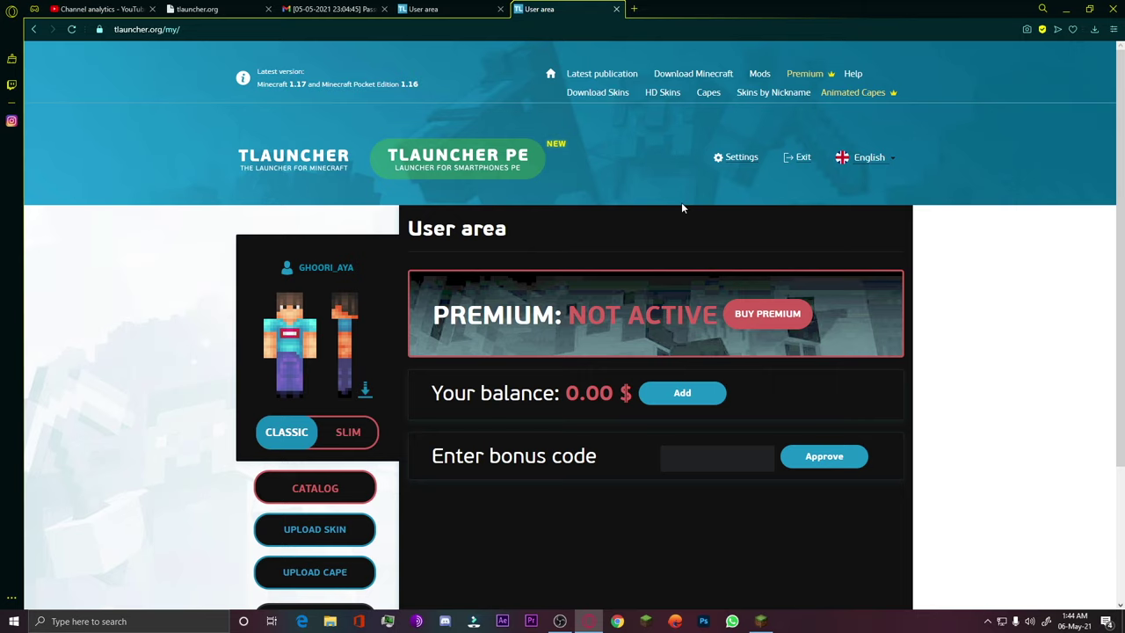
scroll(677, 206, "down", 3)
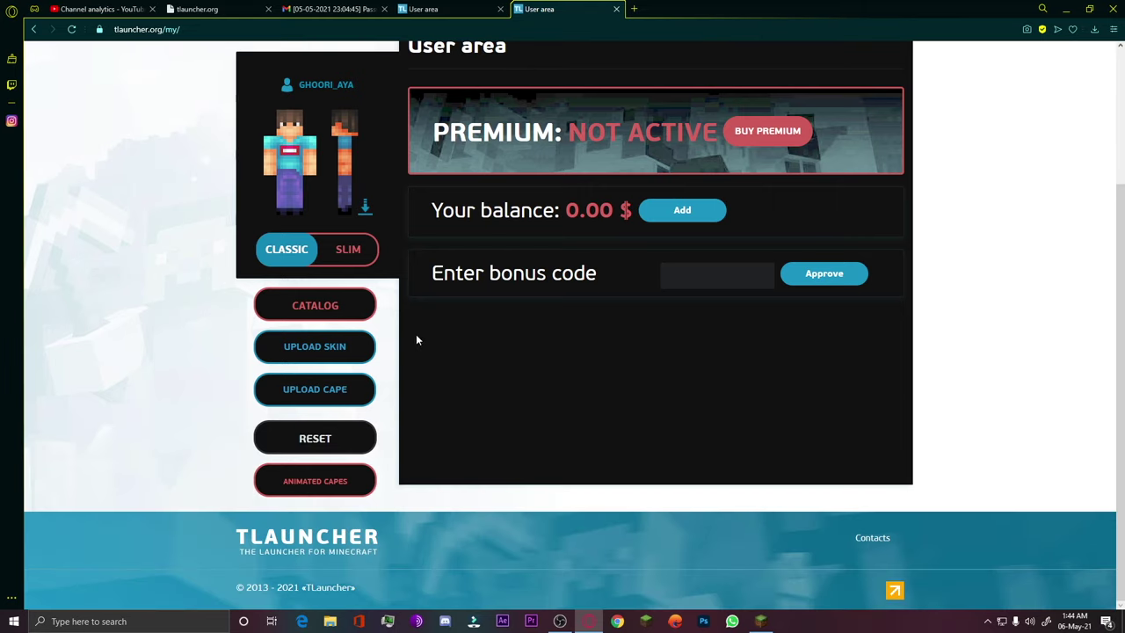
Step: Upload 2021_05_04_red-adidas-boy-17691388 from Downloads as the account's skin
left_click(359, 349)
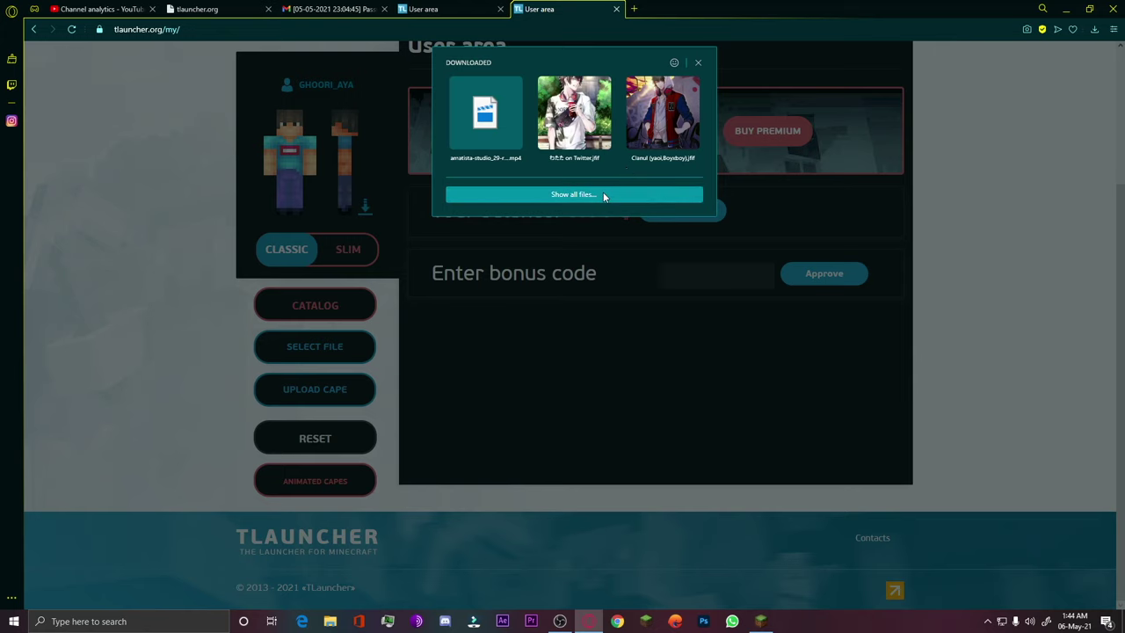
left_click(602, 195)
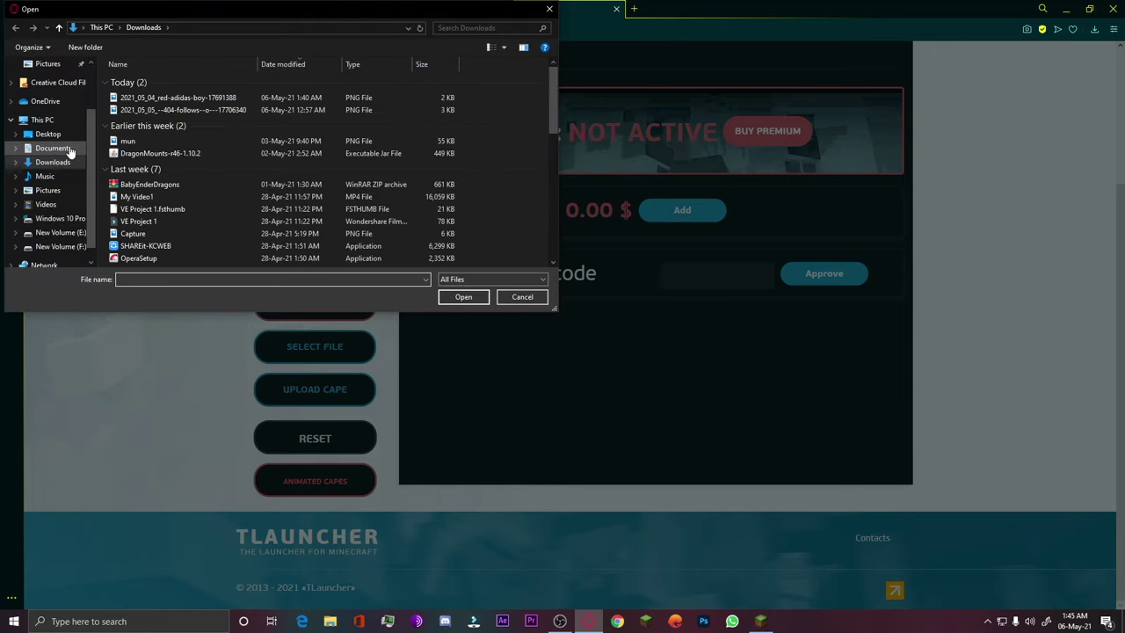
left_click(203, 99)
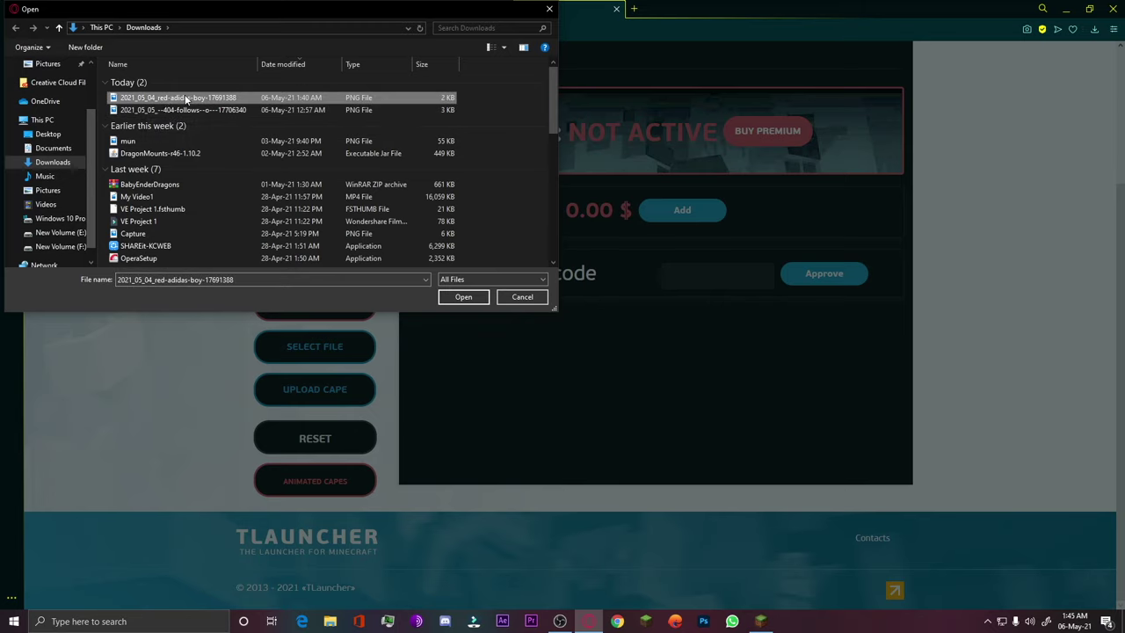
left_click(464, 297)
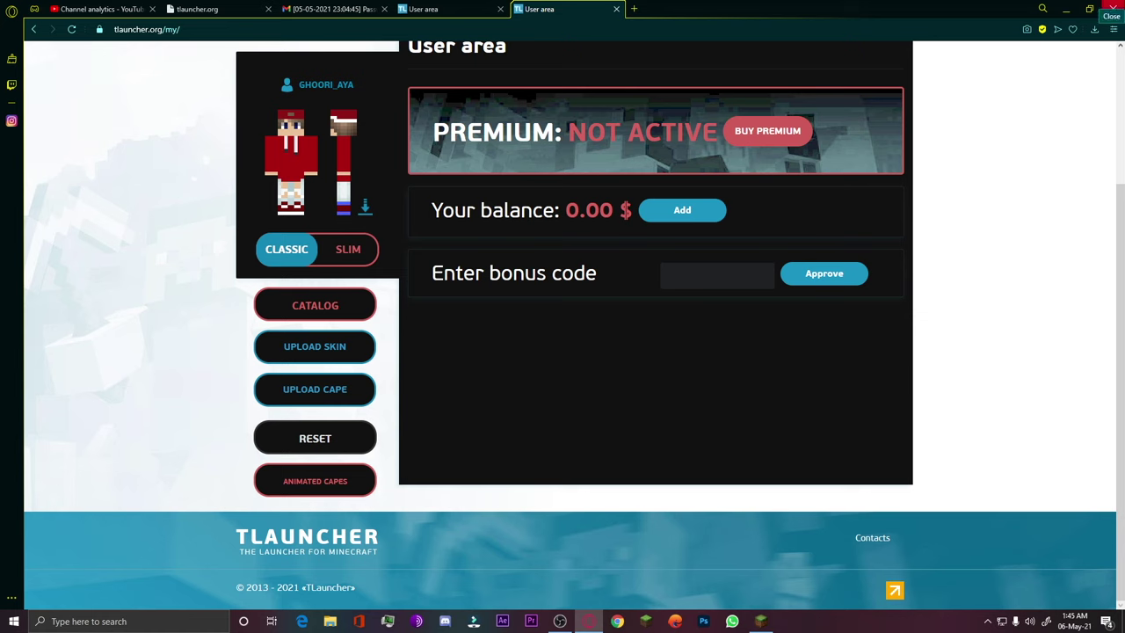
Step: Quit Opera and launch Minecraft 1.16.5 (OptiFine) from TLauncher
left_click(1115, 5)
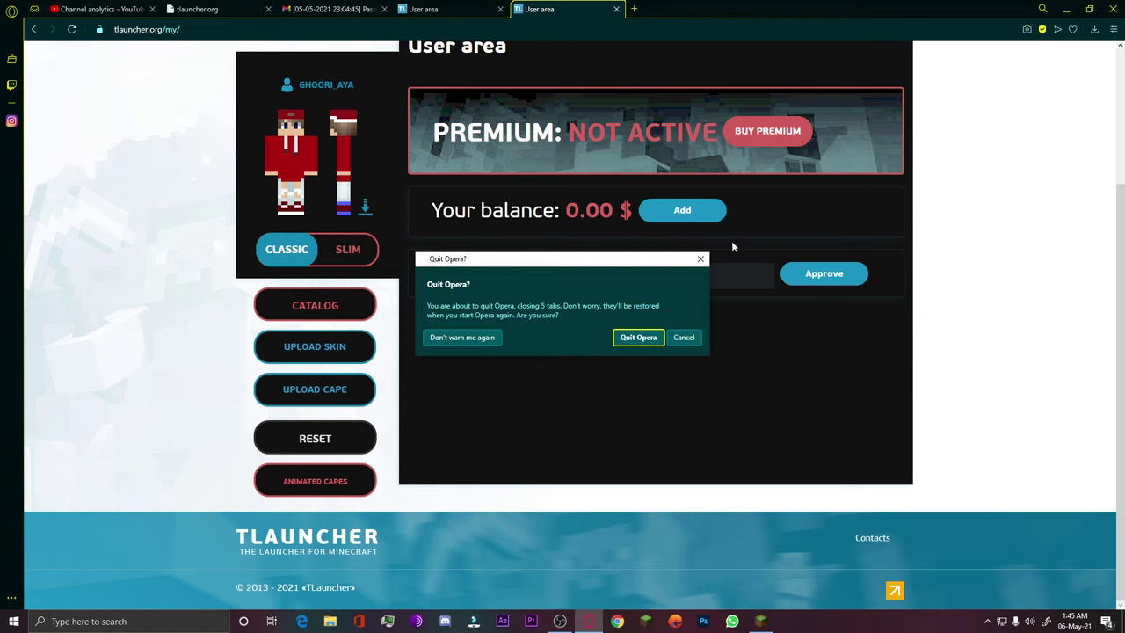
left_click(659, 337)
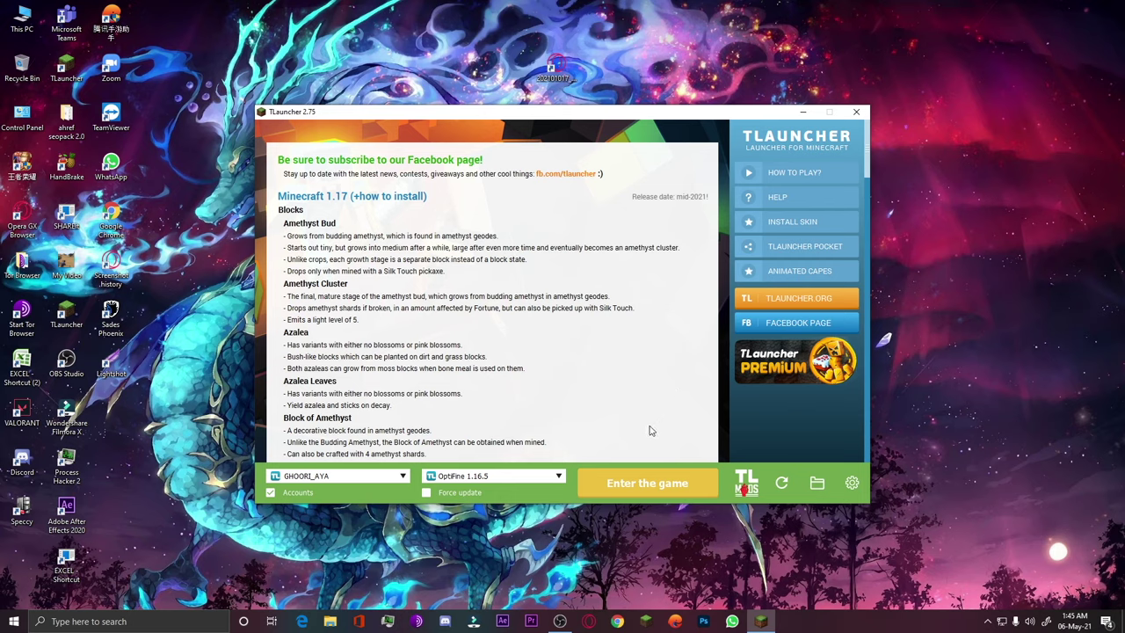
left_click(639, 488)
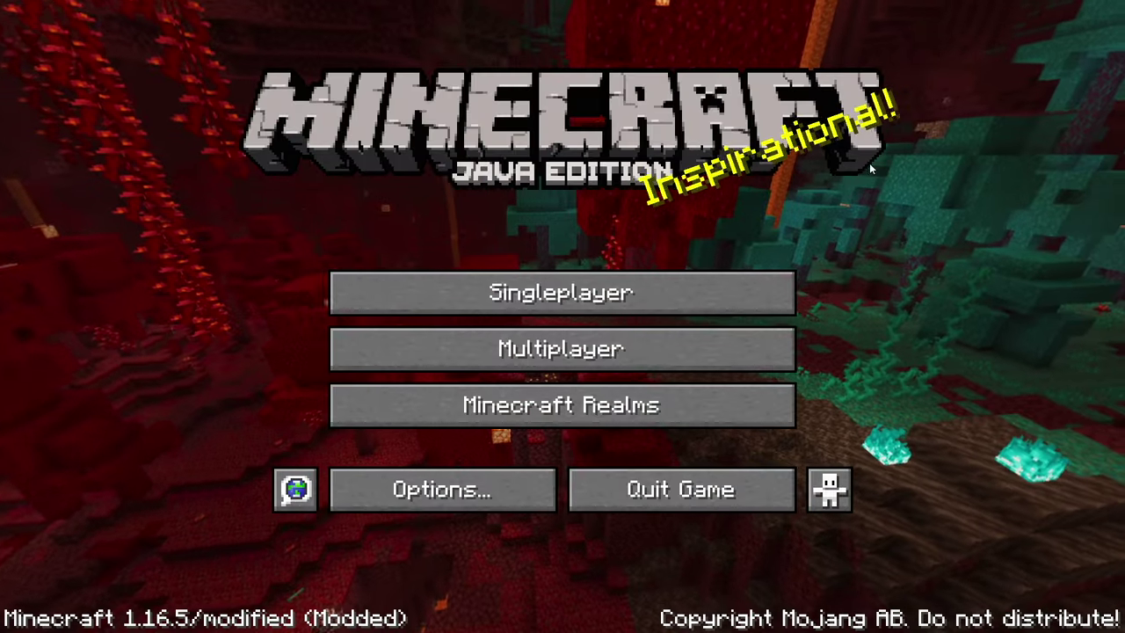
Step: Load the New World car singleplayer world and switch to front view with F5 twice
left_click(639, 274)
left_click(495, 154)
left_click(527, 534)
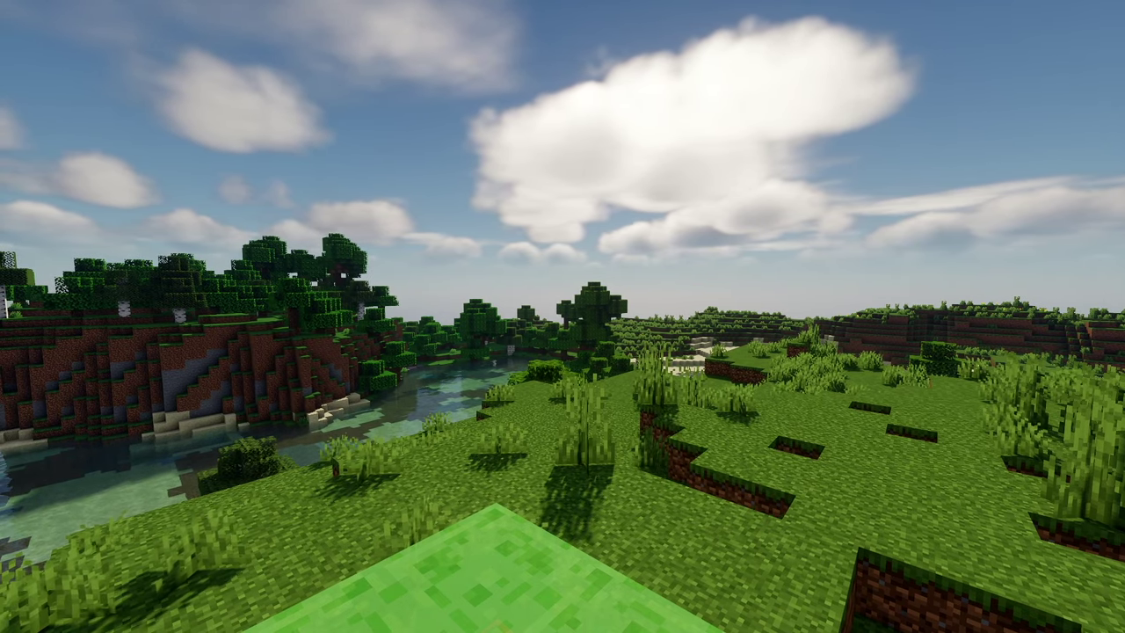
key("F5")
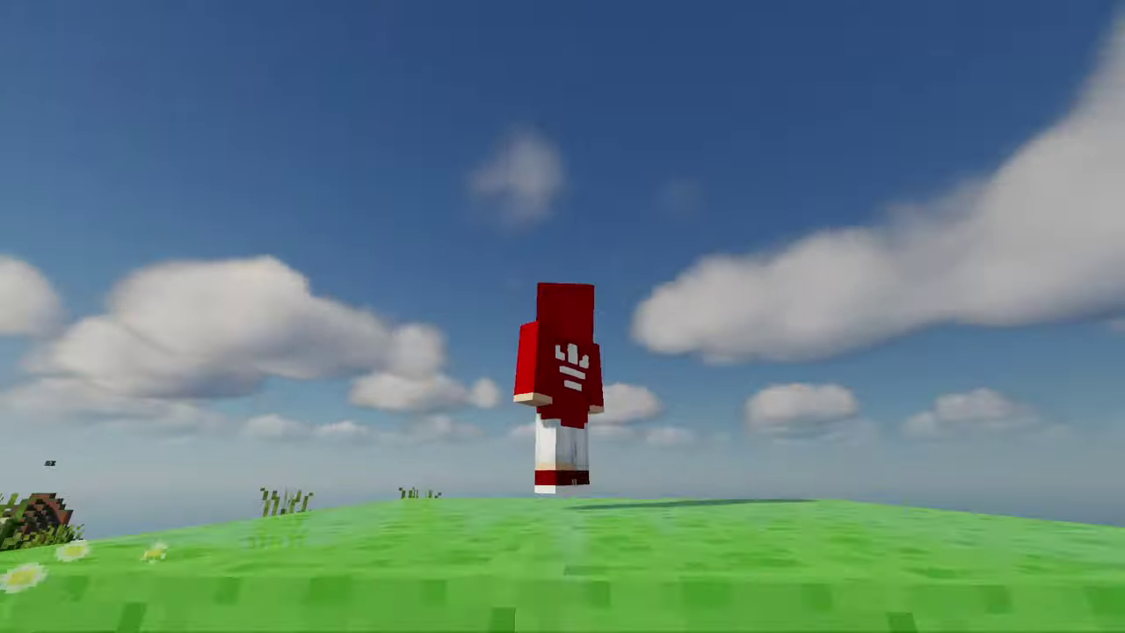
key("F5")
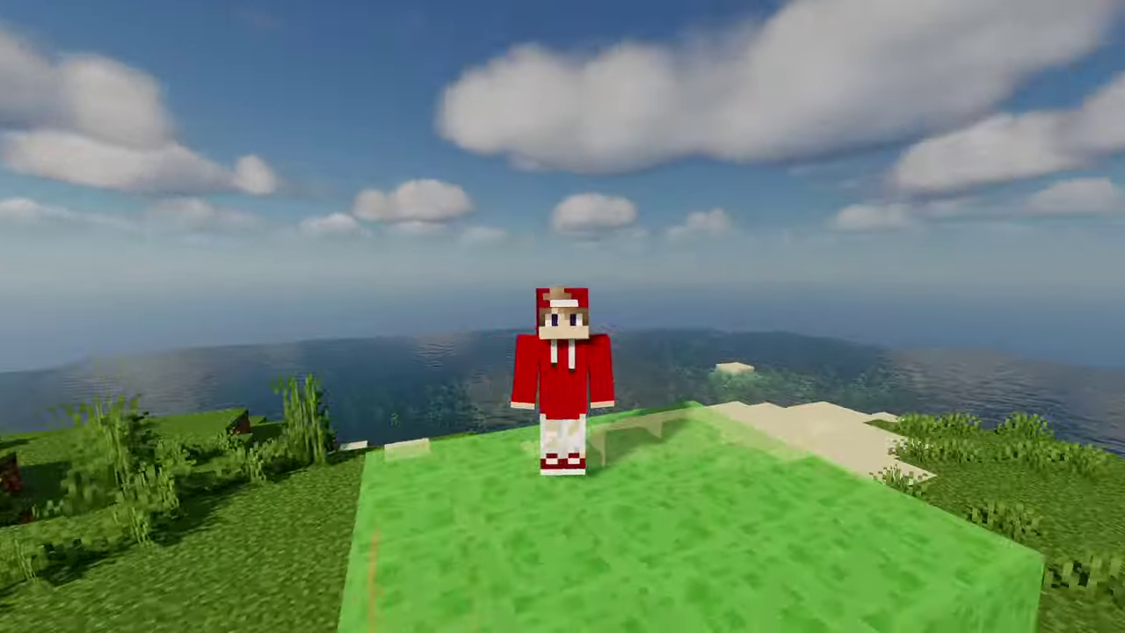